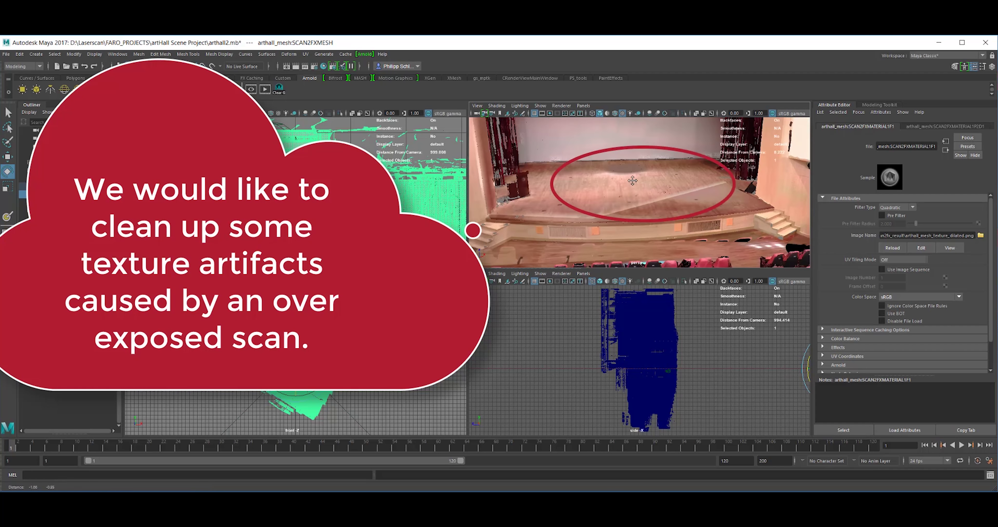
# Orbit and zoom the scan view to inspect the stage floor and seats.
pyautogui.moveTo(629, 189); pyautogui.dragTo(638, 182)
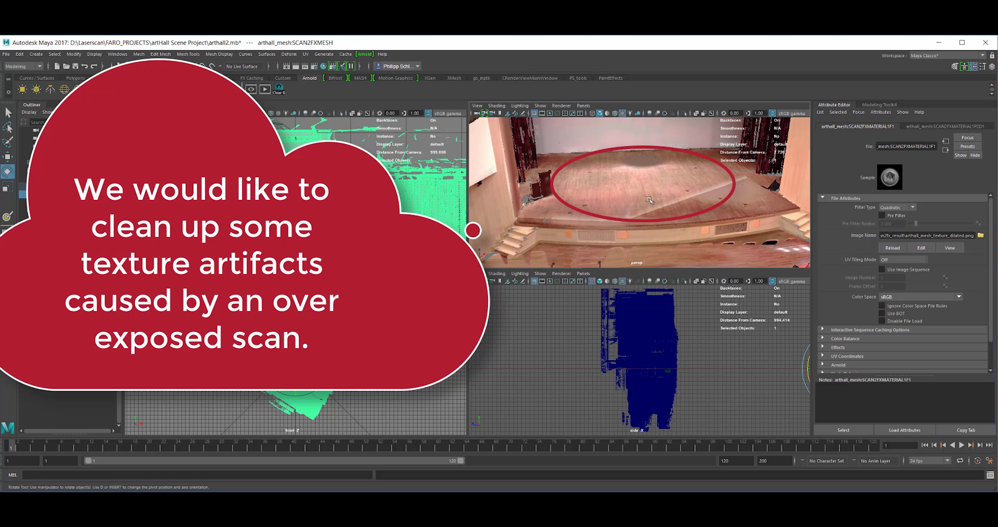
pyautogui.scroll(-5, 648, 196)
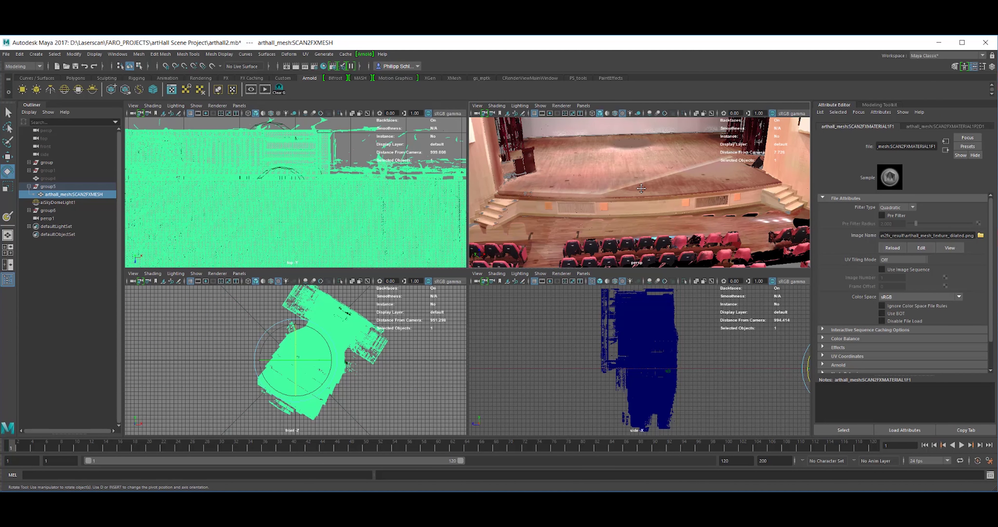
pyautogui.scroll(3, 616, 191)
pyautogui.scroll(3, 620, 190)
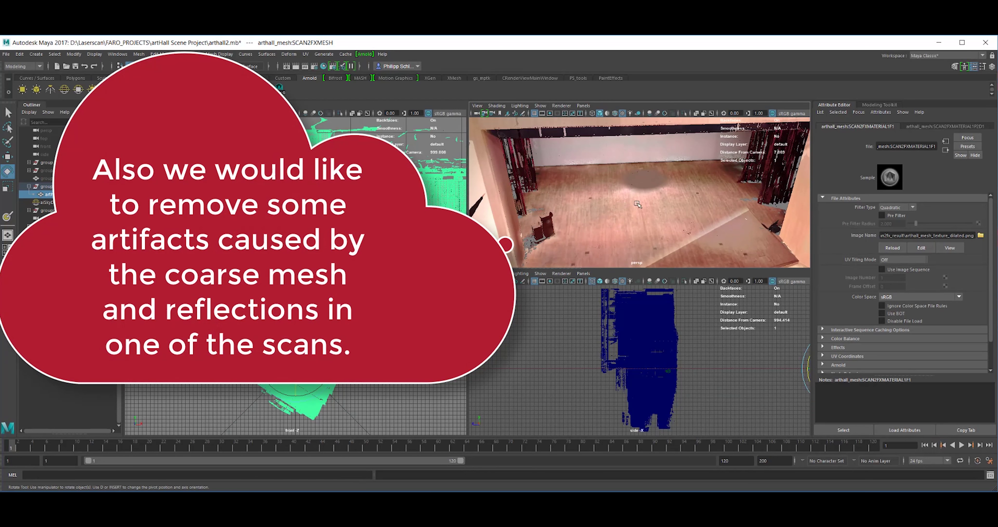
pyautogui.scroll(2, 625, 190)
pyautogui.moveTo(627, 189)
pyautogui.mouseDown()
pyautogui.moveTo(618, 178)
pyautogui.moveTo(620, 209)
pyautogui.mouseUp()
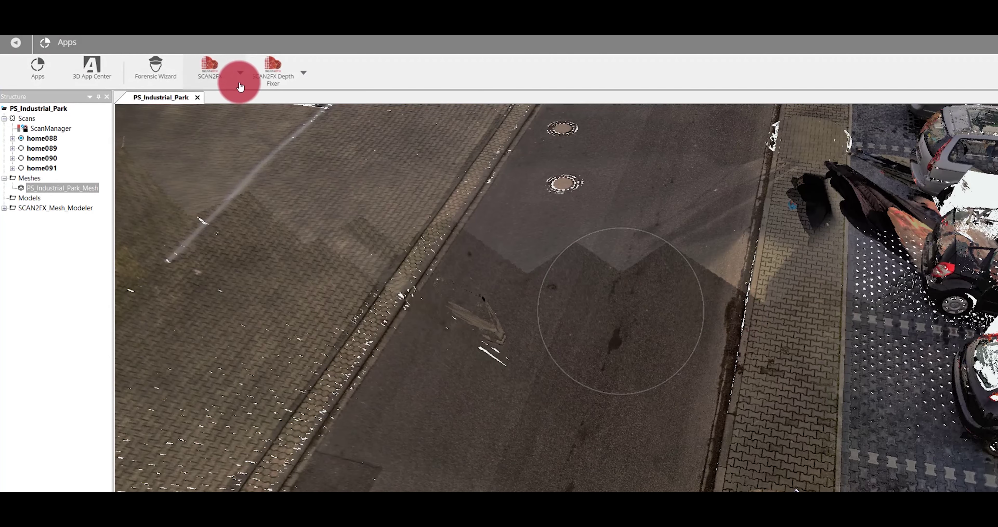
# Enable 'Generate layer texture for each scan' in SCAN2FX settings and save the settings.
pyautogui.click(240, 73)
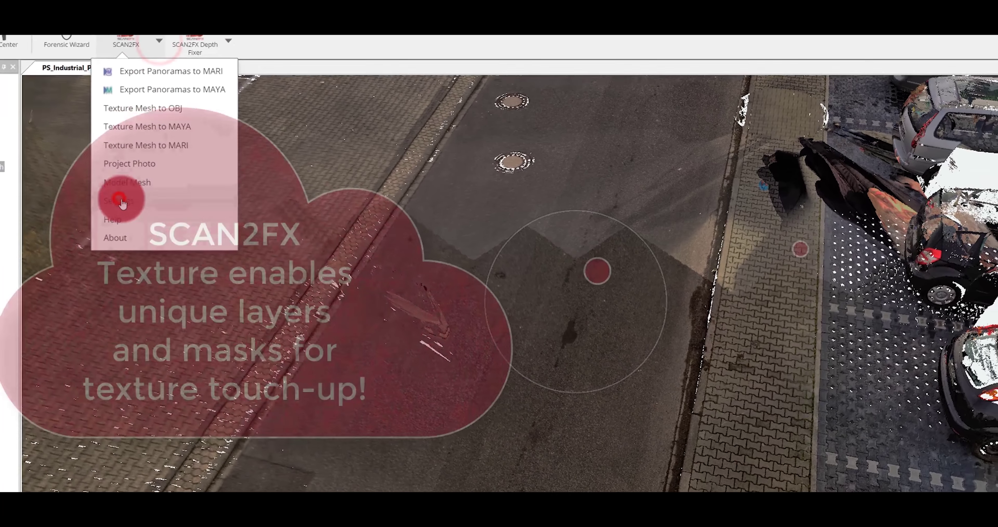
pyautogui.click(121, 202)
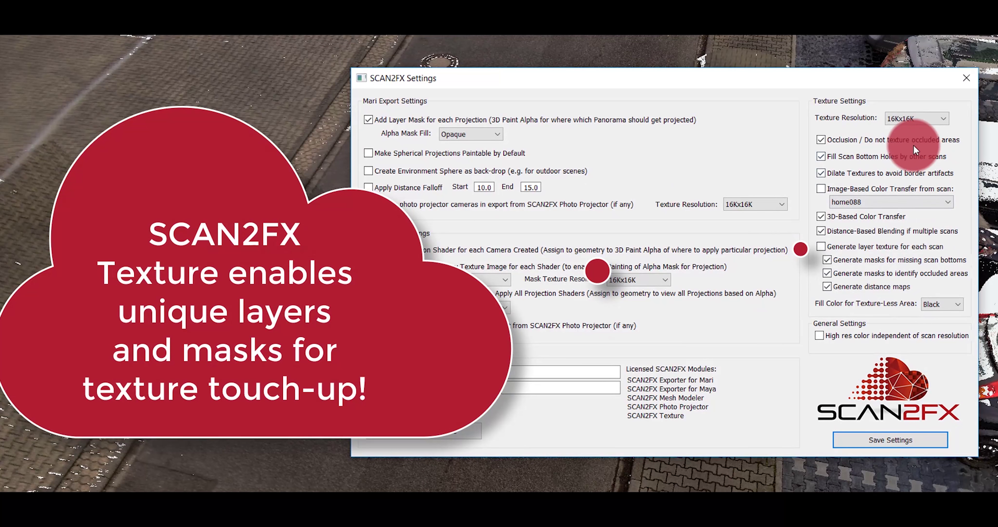
pyautogui.click(822, 247)
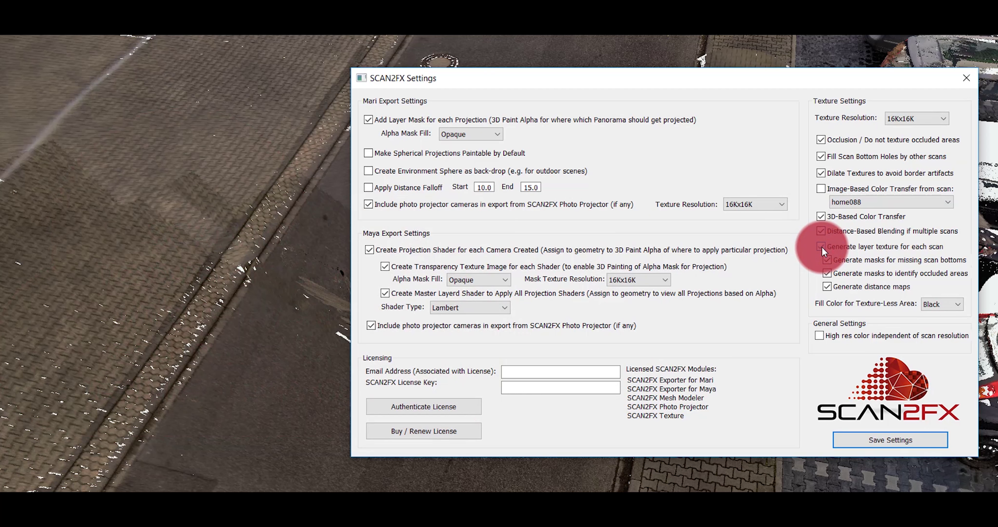
pyautogui.click(880, 440)
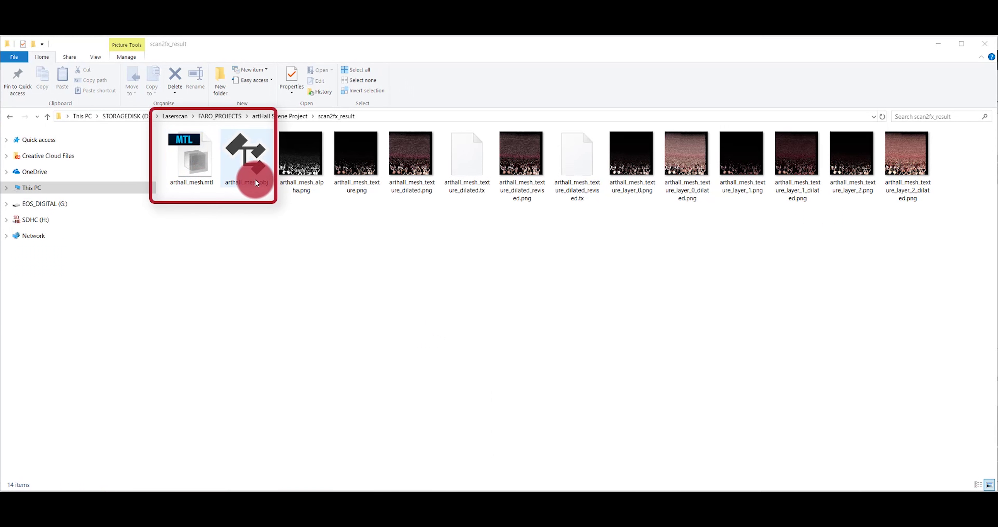
# Open arthall_mesh_texture_dilated.png and arthall_mesh_texture_layer_0_dilated.png in Photoshop CC 2017.
pyautogui.click(256, 181)
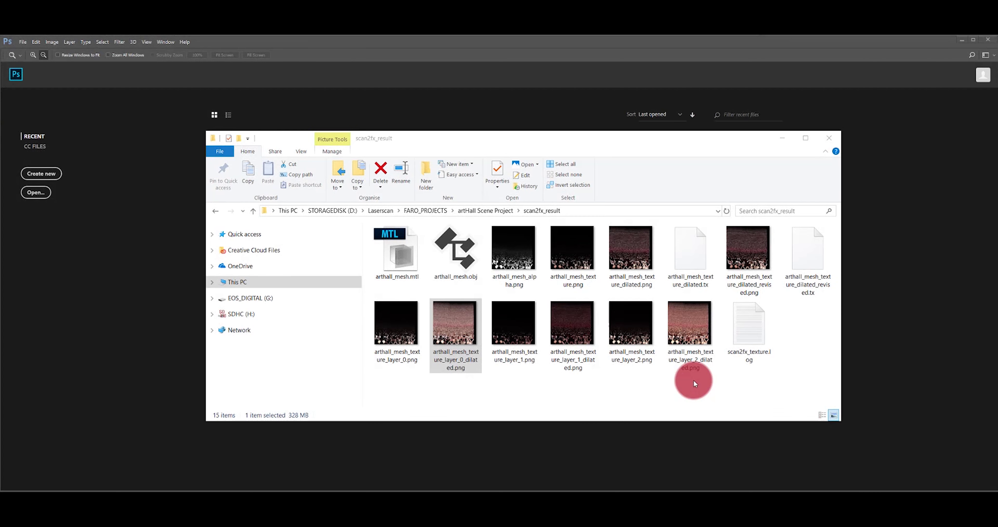
pyautogui.rightClick(632, 255)
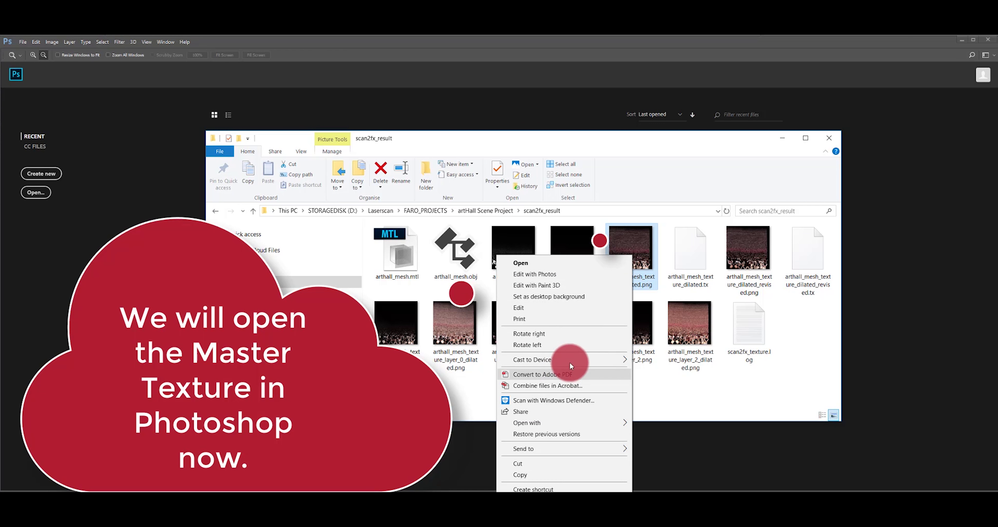
pyautogui.click(450, 440)
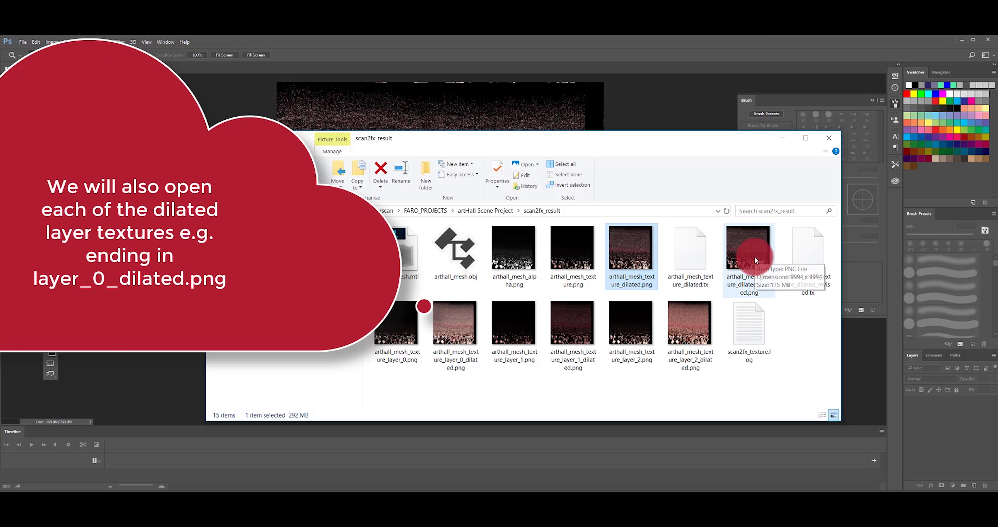
pyautogui.click(446, 318)
pyautogui.rightClick(446, 316)
pyautogui.moveTo(375, 192)
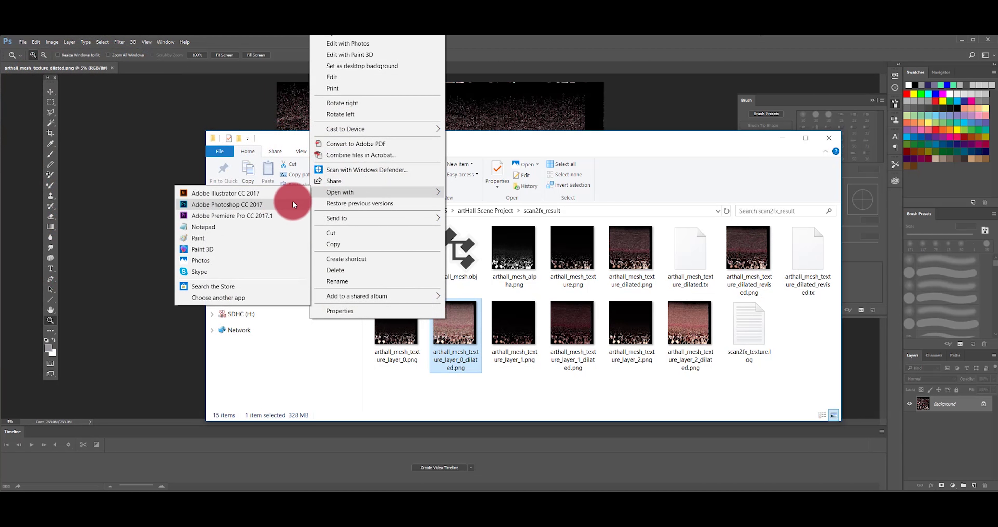
pyautogui.click(293, 202)
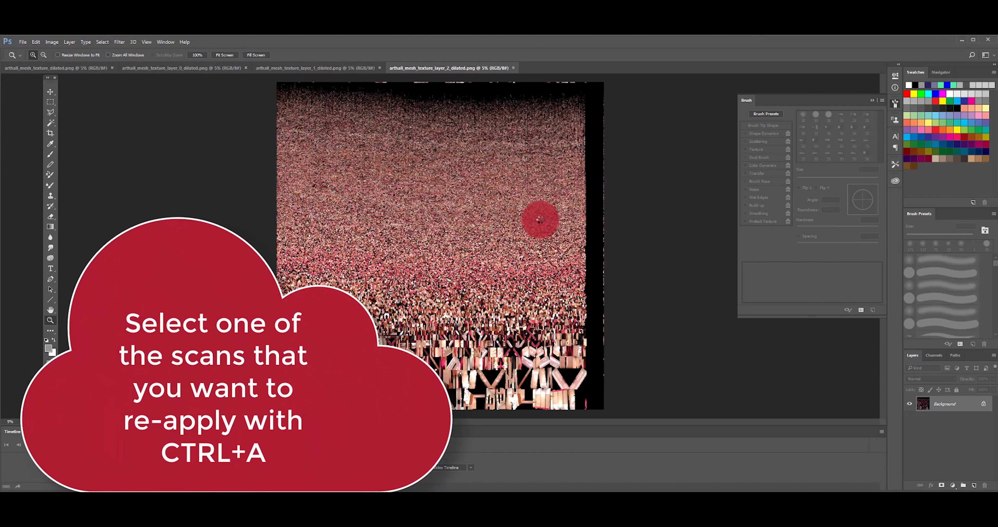
# Copy the whole layer 1 dilated texture and paste it into the master texture as Layer 1.
pyautogui.click(191, 69)
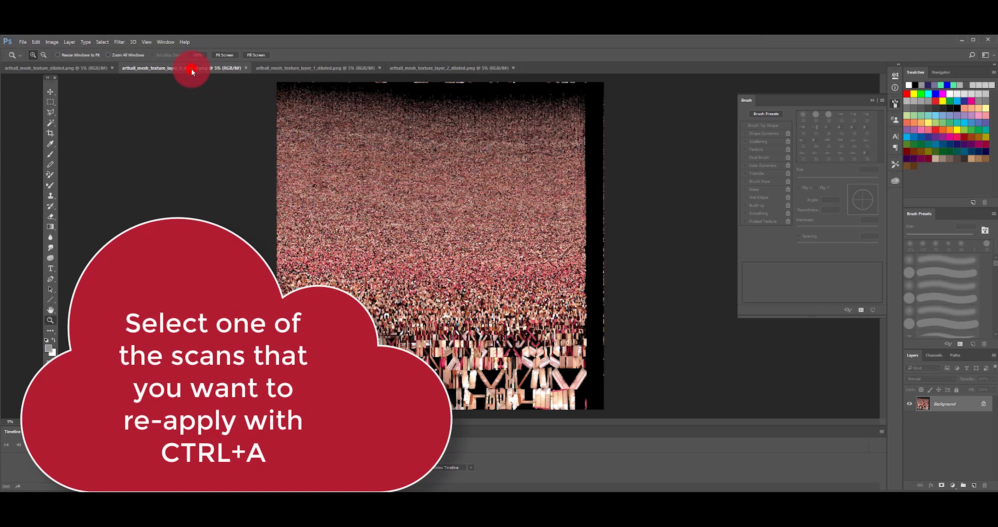
pyautogui.hotkey('ctrl', 'a')
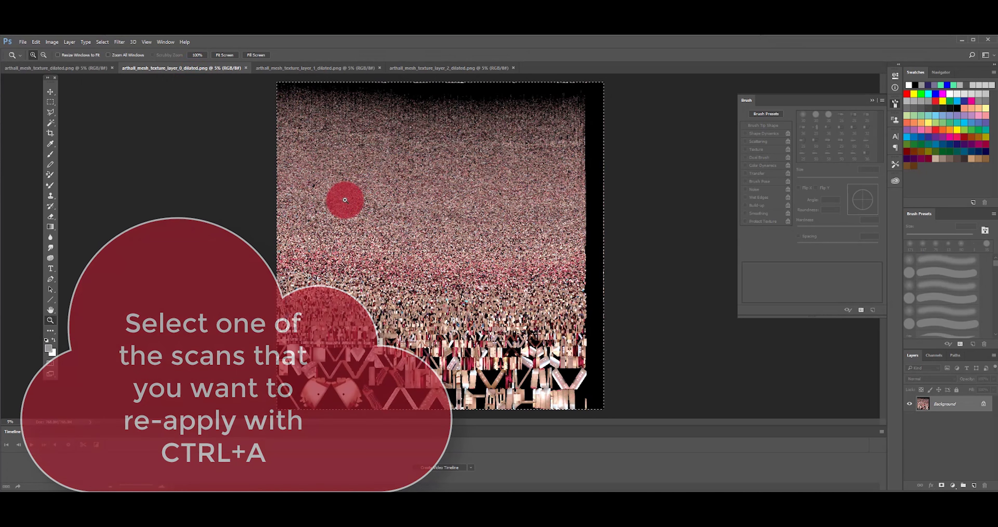
pyautogui.click(282, 68)
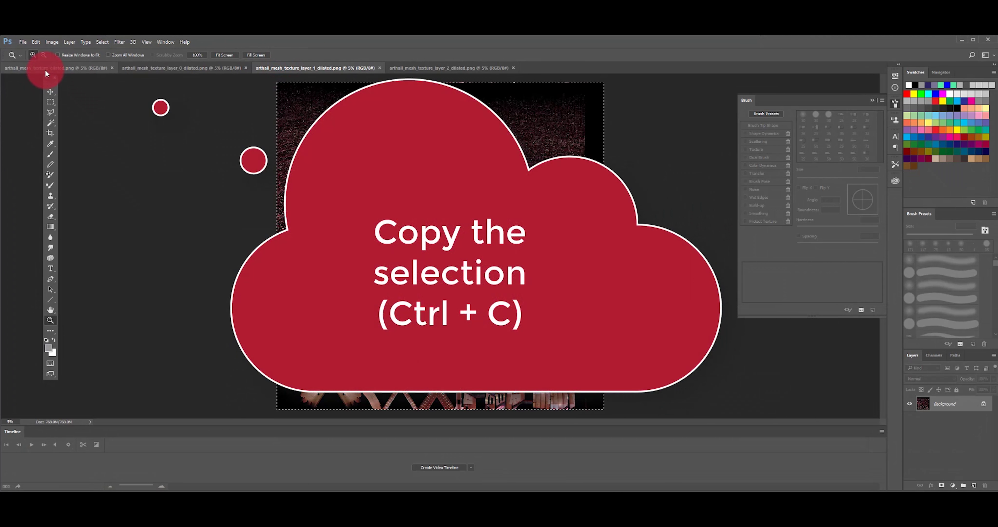
pyautogui.click(36, 41)
pyautogui.click(71, 109)
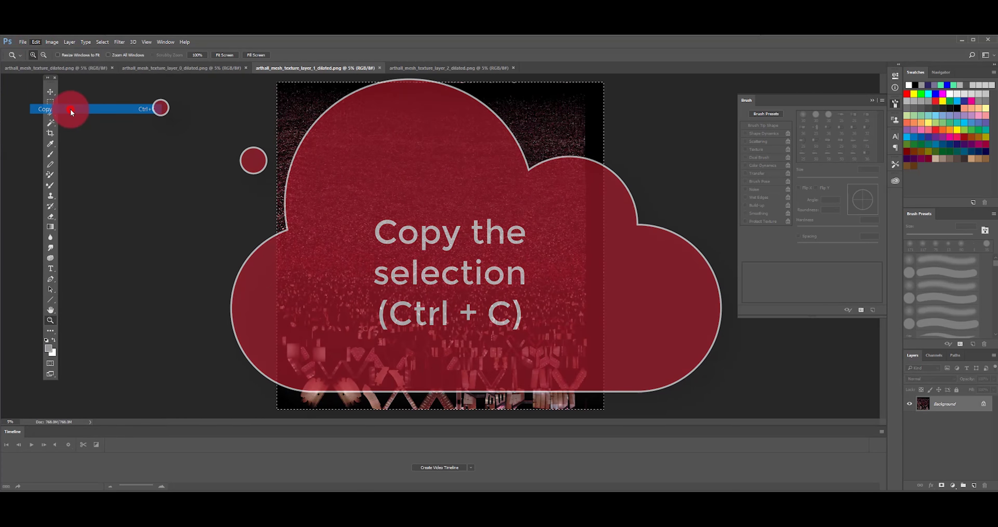
pyautogui.click(48, 70)
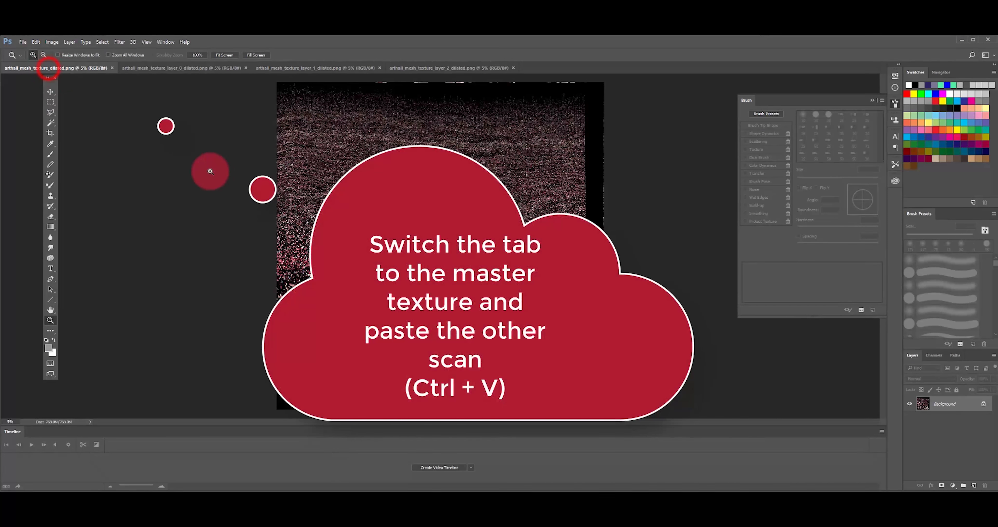
pyautogui.click(34, 42)
pyautogui.click(75, 128)
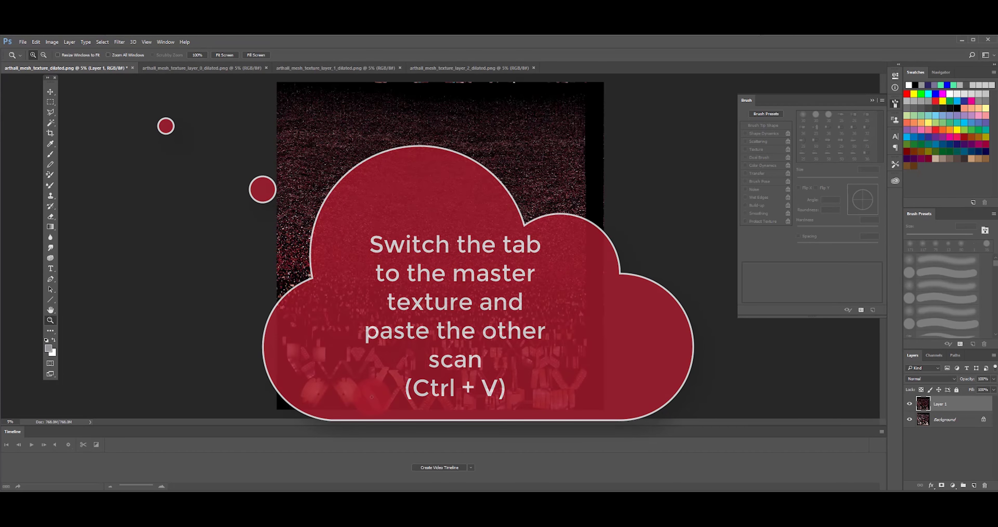
pyautogui.click(374, 400)
pyautogui.click(374, 400)
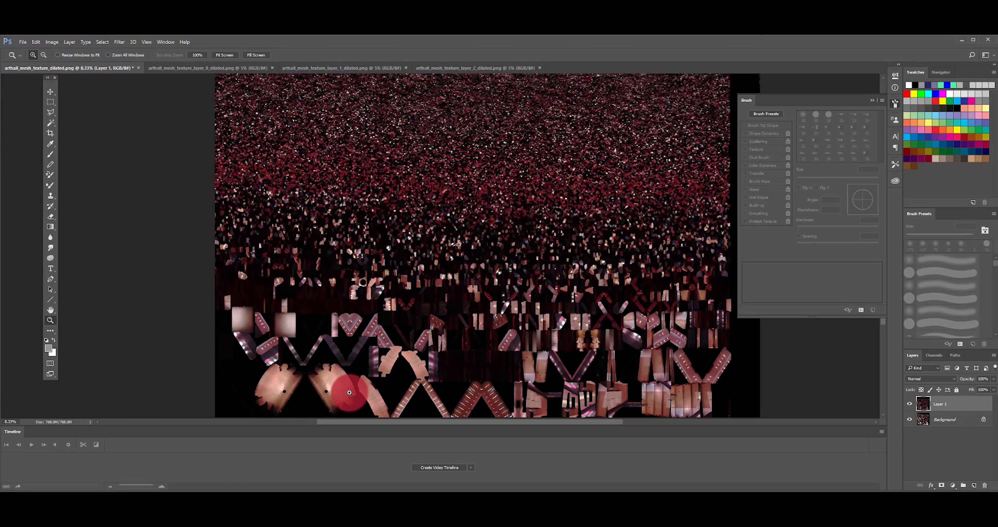
# Fill Layer 1's mask with black so the pasted scan is fully hidden.
pyautogui.click(343, 389)
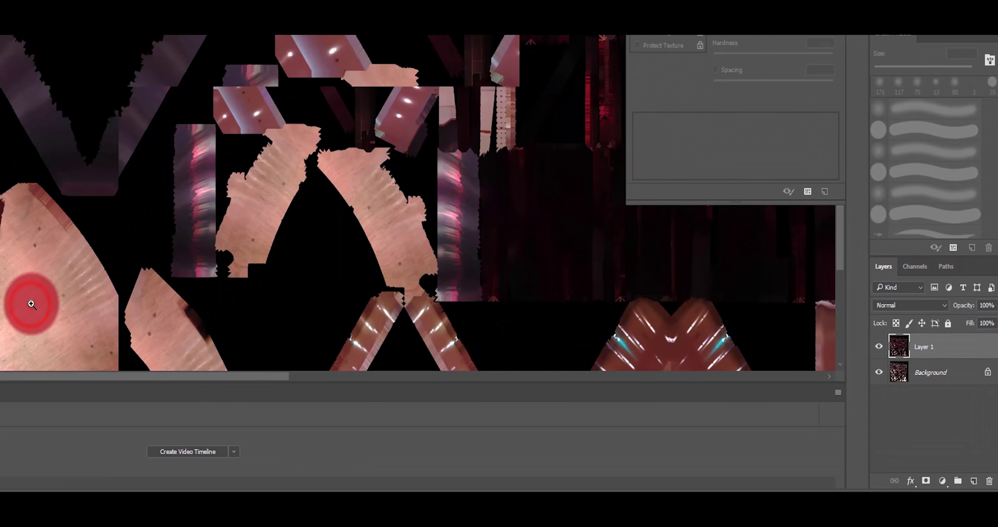
pyautogui.click(32, 304)
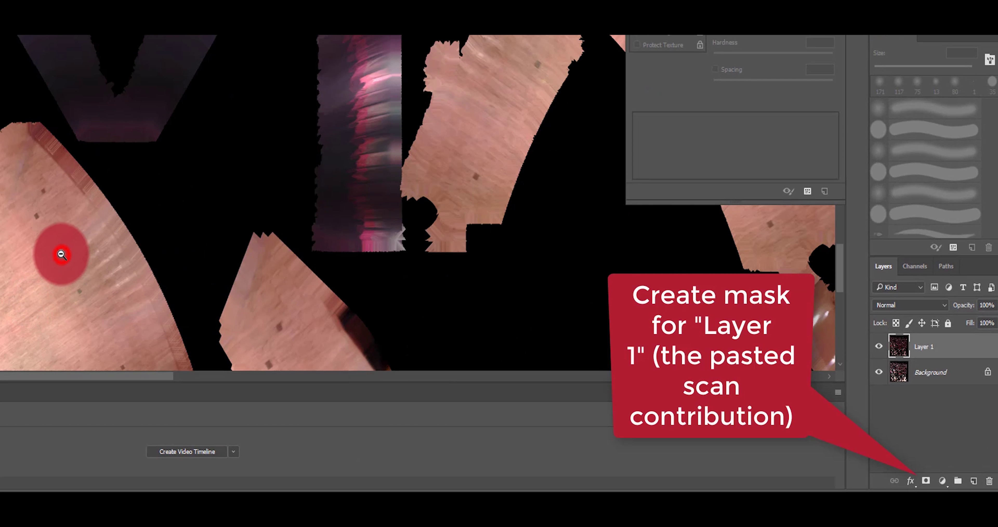
pyautogui.keyDown('alt'); pyautogui.click(62, 254); pyautogui.keyUp('alt')
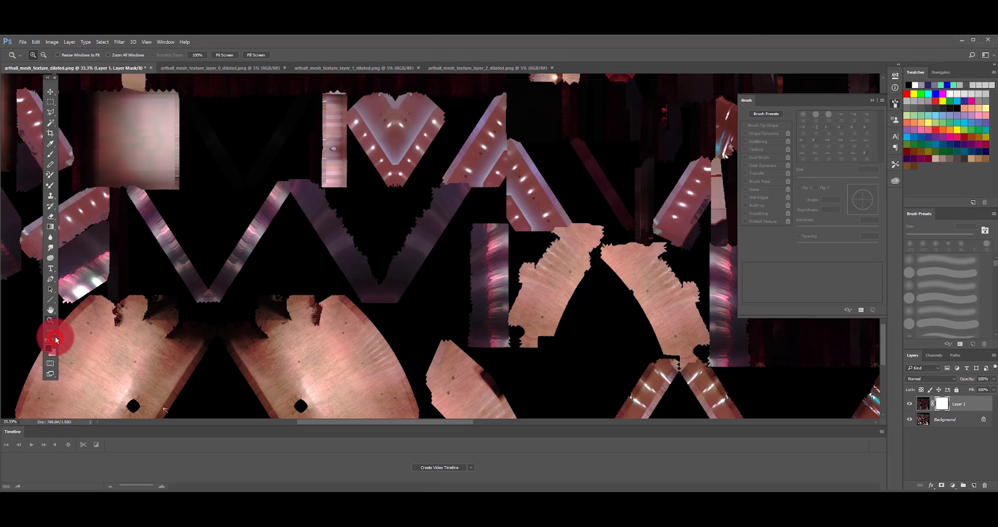
pyautogui.click(35, 41)
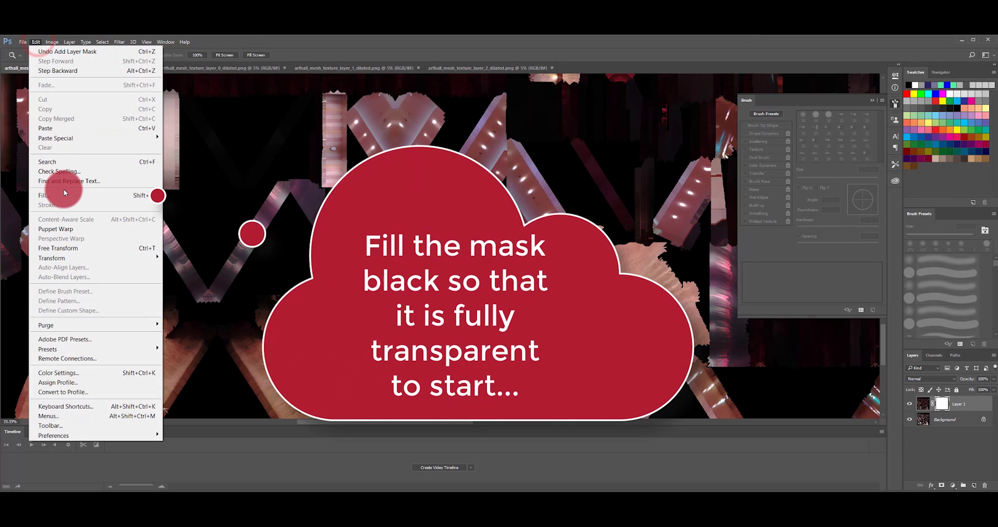
pyautogui.click(64, 193)
pyautogui.click(707, 176)
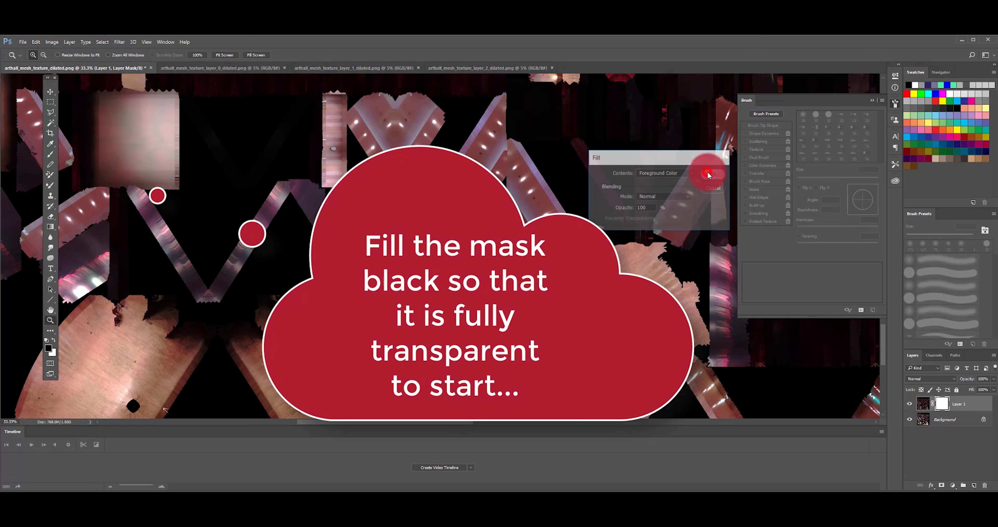
pyautogui.press('z')
pyautogui.scroll(-2, 292, 323)
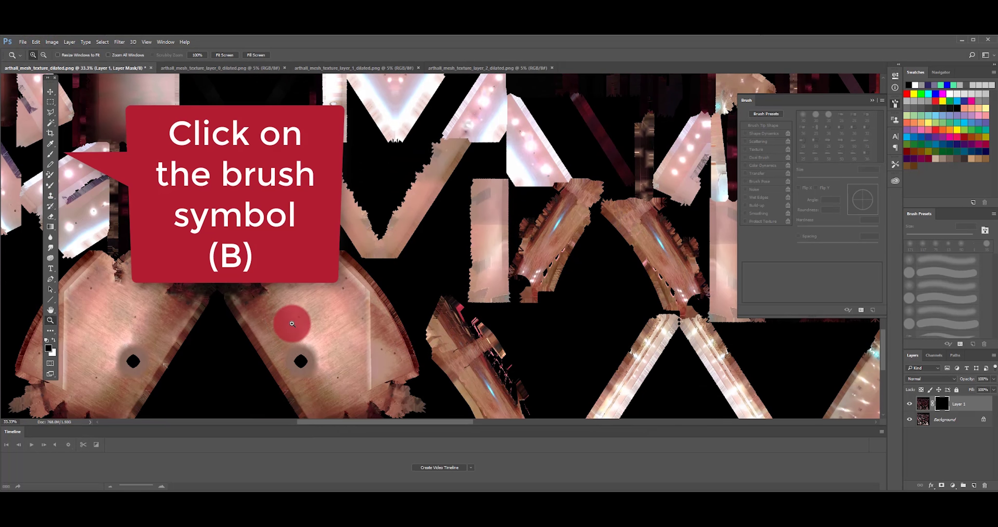
# Switch to the Brush tool and choose a soft round 175 px brush preset.
pyautogui.click(50, 155)
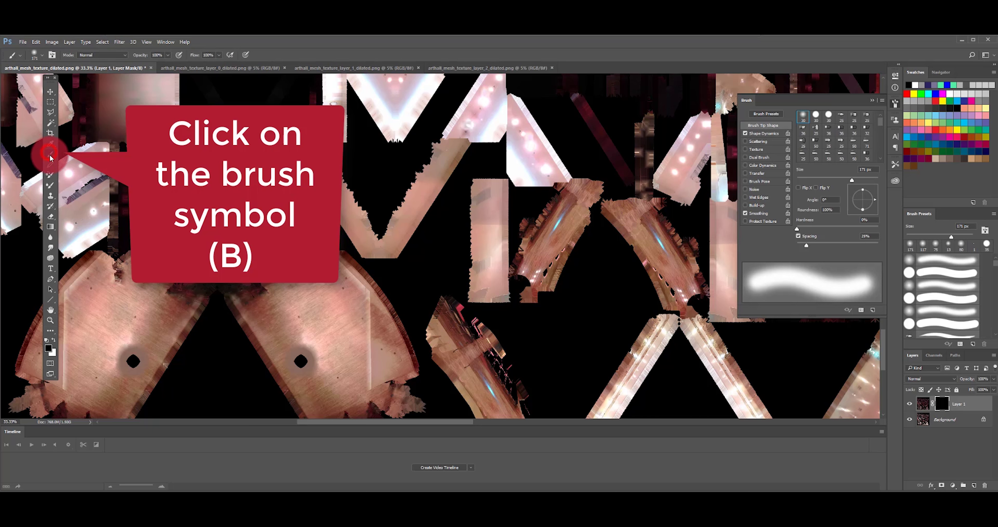
pyautogui.click(43, 57)
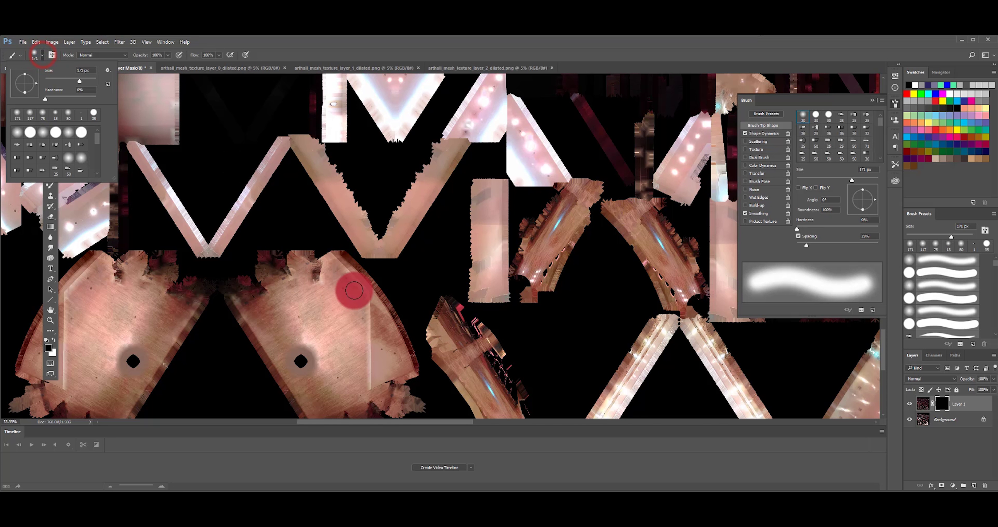
pyautogui.click(366, 306)
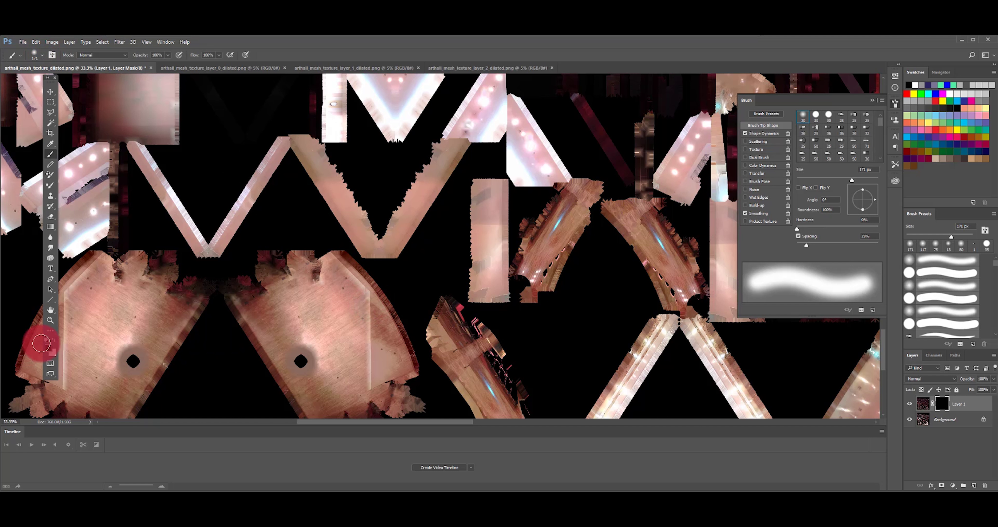
pyautogui.moveTo(345, 296)
pyautogui.mouseDown()
pyautogui.moveTo(346, 273)
pyautogui.moveTo(357, 299)
pyautogui.moveTo(356, 377)
pyautogui.moveTo(371, 336)
pyautogui.moveTo(368, 319)
pyautogui.moveTo(368, 382)
pyautogui.moveTo(151, 327)
pyautogui.moveTo(87, 288)
pyautogui.moveTo(103, 263)
pyautogui.moveTo(74, 289)
pyautogui.mouseUp()
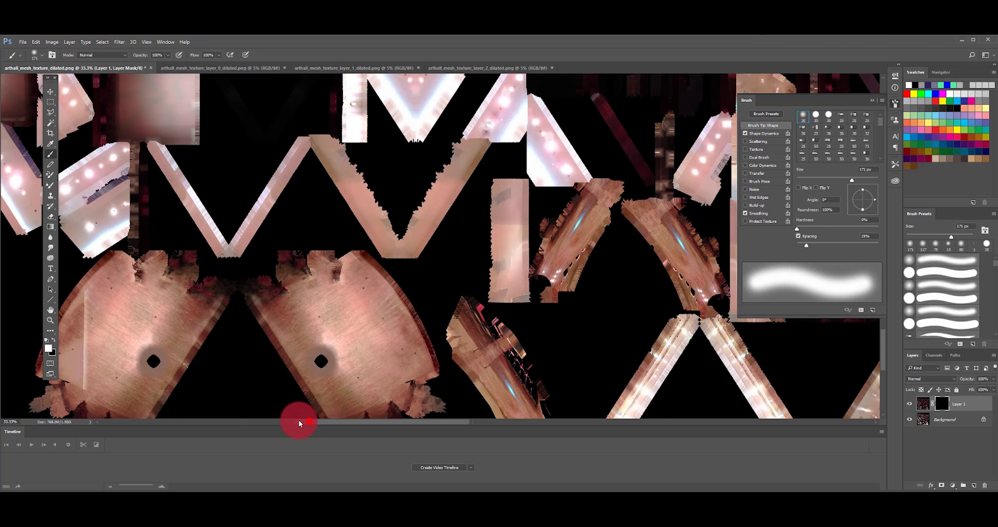
pyautogui.moveTo(300, 423); pyautogui.dragTo(282, 422)
pyautogui.moveTo(190, 289)
pyautogui.mouseDown()
pyautogui.moveTo(202, 297)
pyautogui.moveTo(200, 374)
pyautogui.moveTo(190, 345)
pyautogui.moveTo(214, 372)
pyautogui.moveTo(263, 340)
pyautogui.moveTo(257, 365)
pyautogui.moveTo(145, 356)
pyautogui.moveTo(51, 330)
pyautogui.mouseUp()
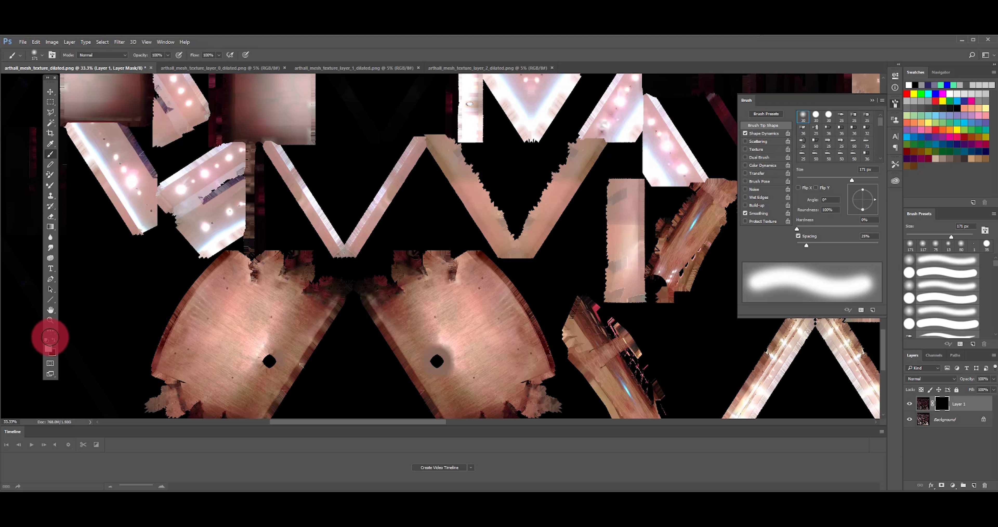
# With black as foreground, paint Layer 1's mask over the left floor piece.
pyautogui.click(53, 340)
pyautogui.moveTo(263, 371); pyautogui.dragTo(268, 356)
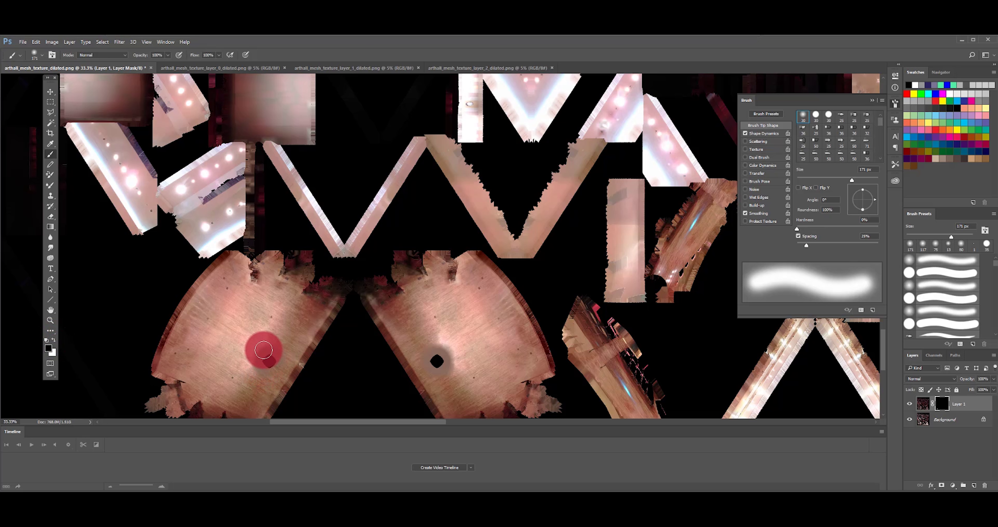
pyautogui.moveTo(264, 347); pyautogui.dragTo(291, 355)
pyautogui.click(622, 372)
pyautogui.click(863, 394)
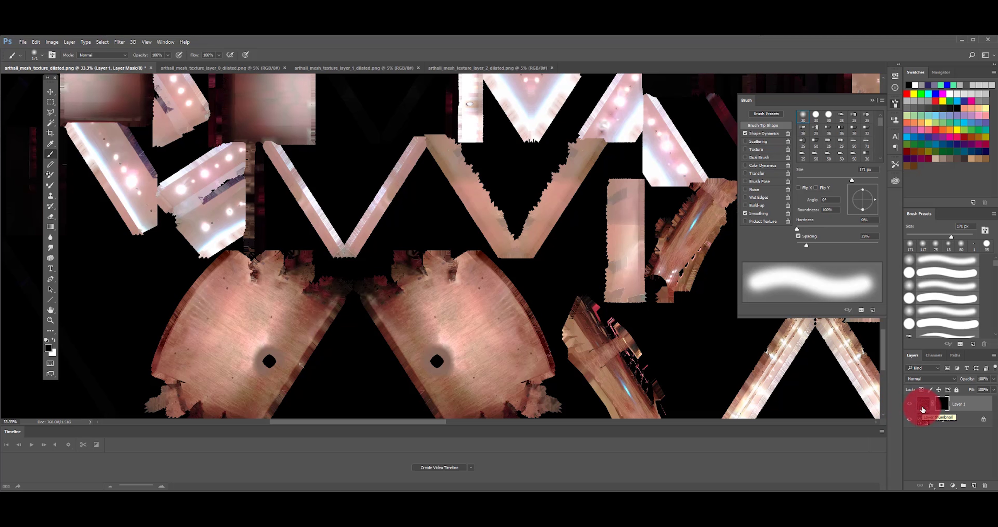
# Duplicate the Background layer into a Background copy and make Layer 1 visible again.
pyautogui.moveTo(973, 484); pyautogui.dragTo(974, 484)
pyautogui.click(974, 484)
pyautogui.moveTo(924, 422)
pyautogui.mouseDown()
pyautogui.moveTo(975, 485)
pyautogui.moveTo(986, 485)
pyautogui.mouseUp()
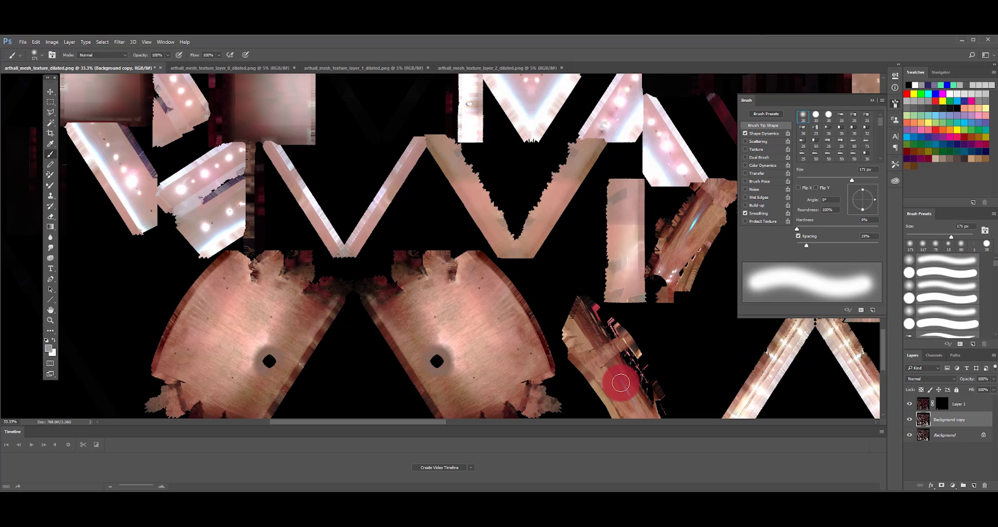
pyautogui.click(910, 405)
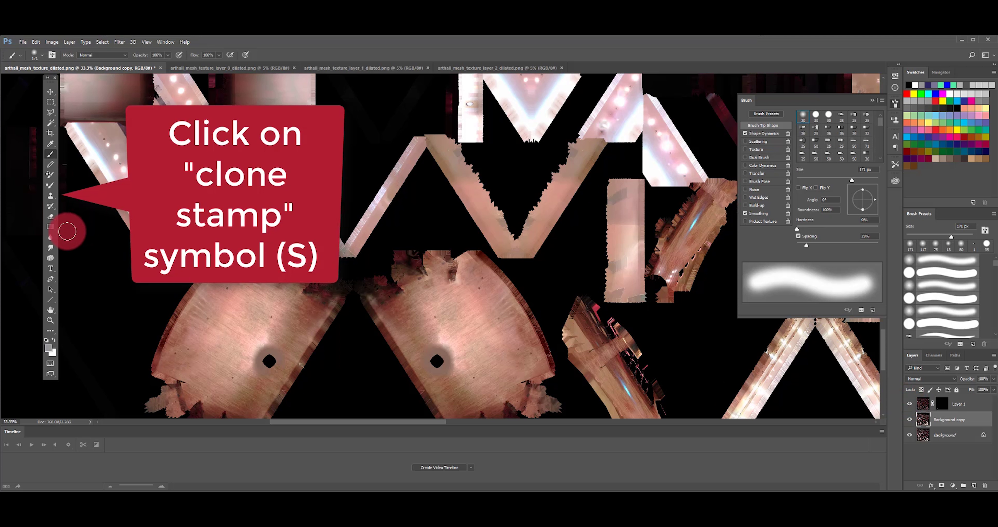
# Clone Stamp wood floor texture over the left floor piece's dark hole and compare with Layer 1 toggled.
pyautogui.click(52, 198)
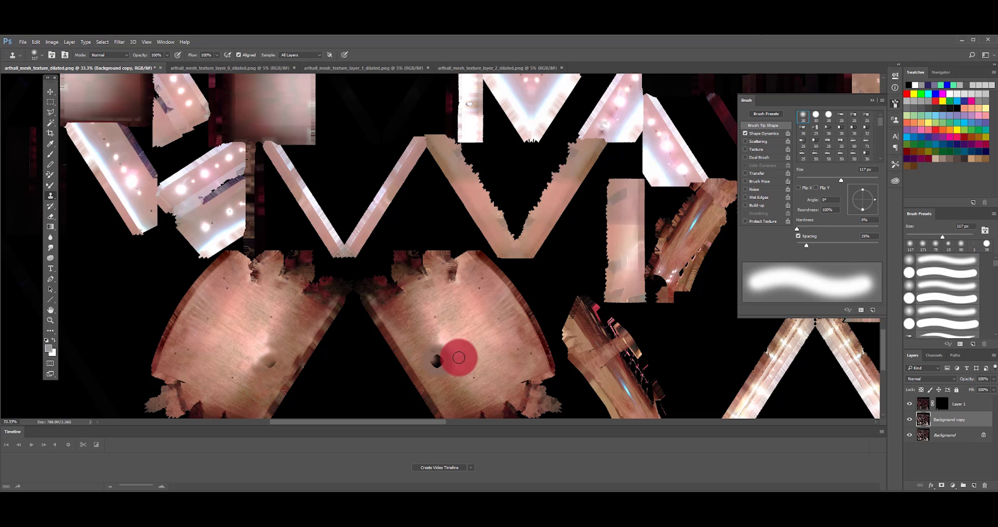
pyautogui.click(286, 351)
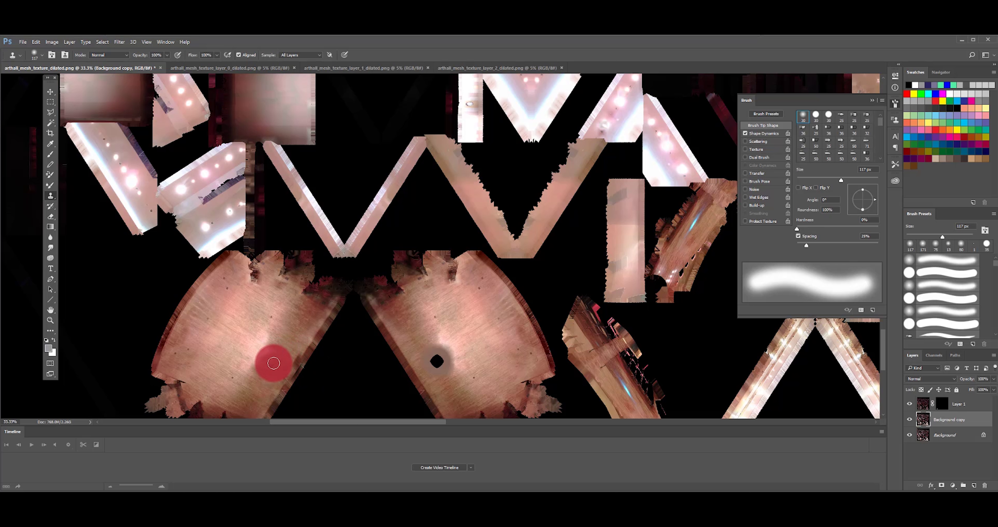
pyautogui.click(910, 404)
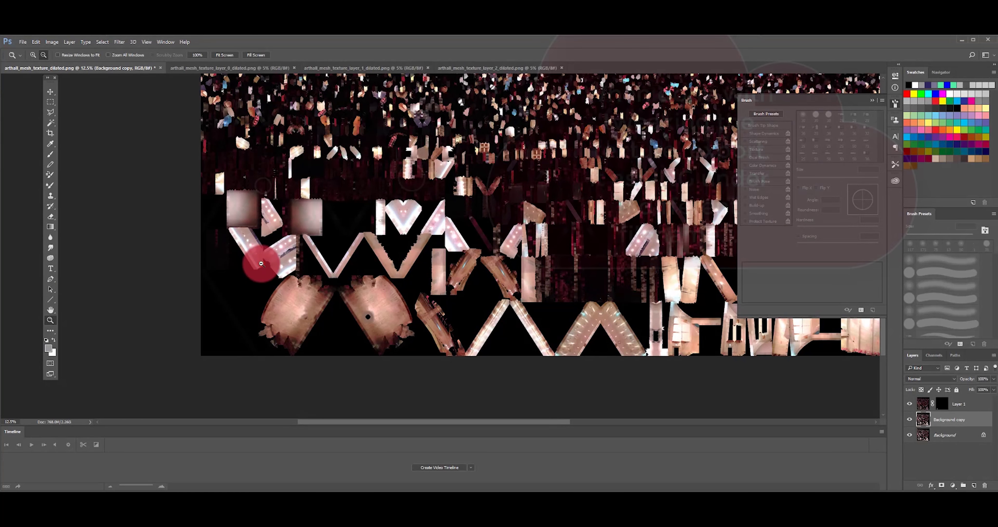
# Quick Export the texture as PNG named arthall_mesh_texture_dilated_revised3.png in scan2fx_result.
pyautogui.keyDown('alt'); pyautogui.click(290, 256); pyautogui.keyUp('alt')
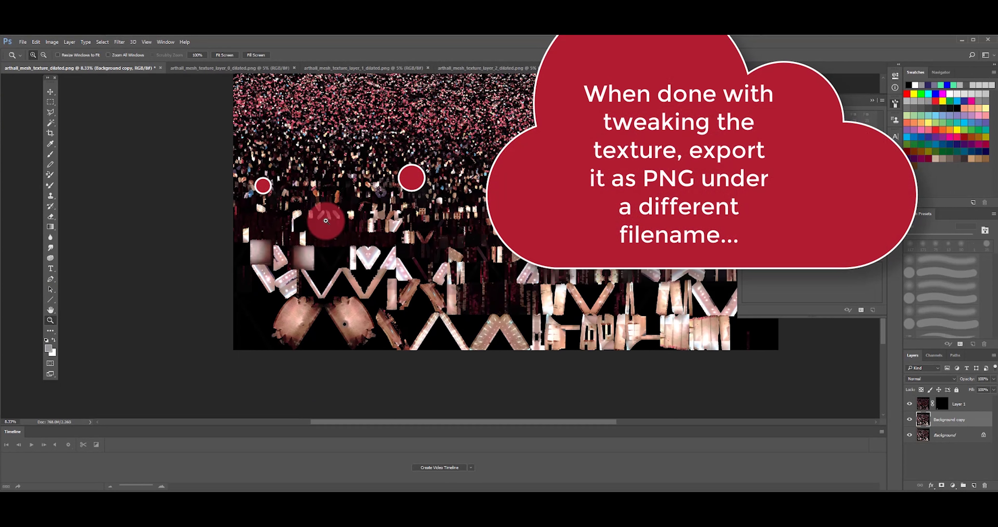
pyautogui.click(22, 41)
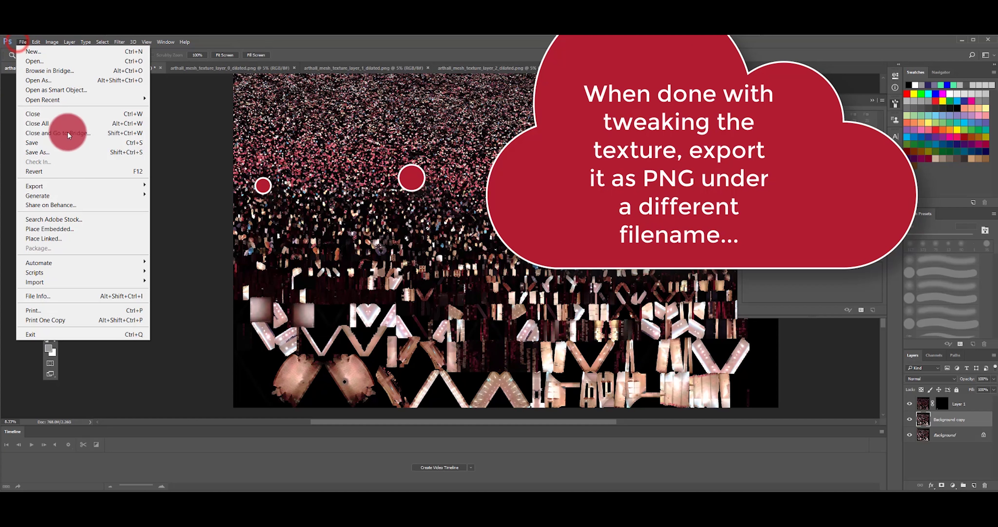
pyautogui.moveTo(34, 186)
pyautogui.click(173, 187)
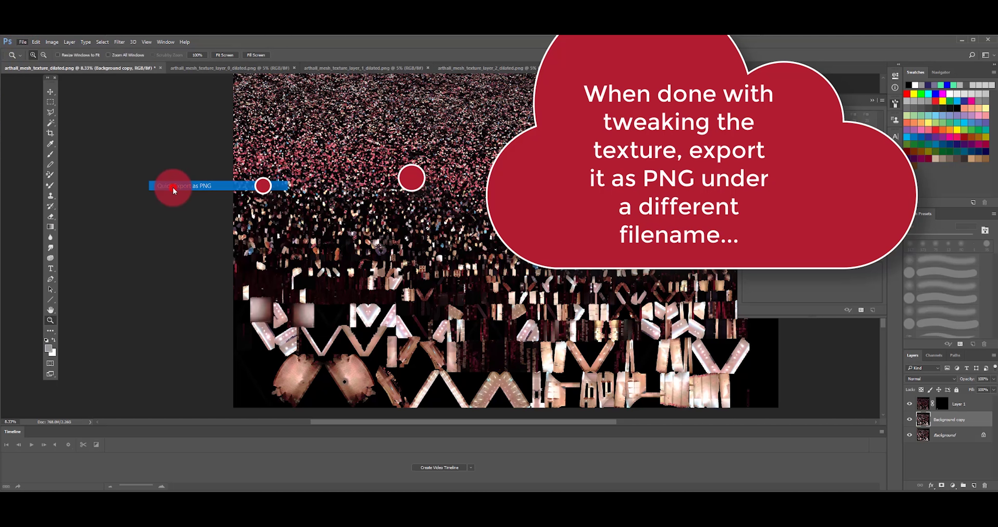
pyautogui.click(144, 372)
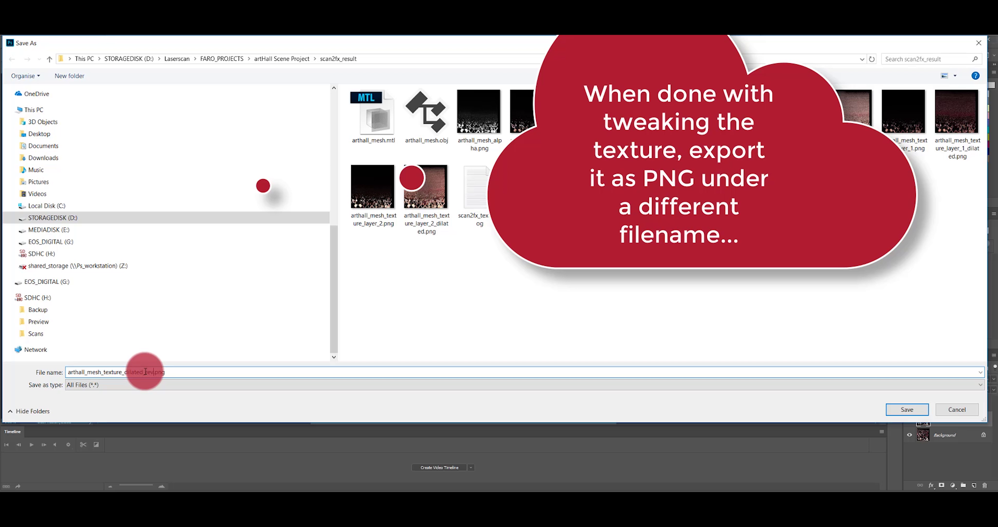
pyautogui.write('ised3')
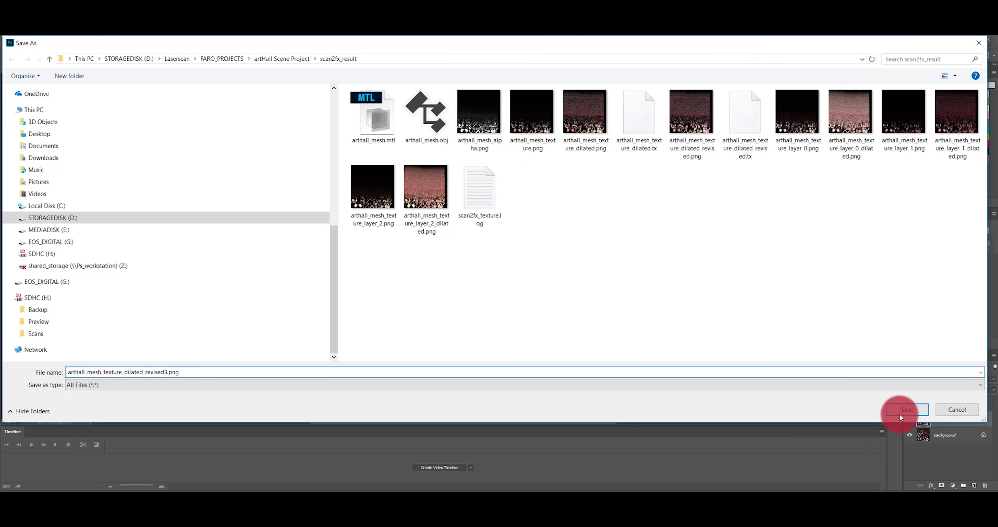
pyautogui.click(899, 409)
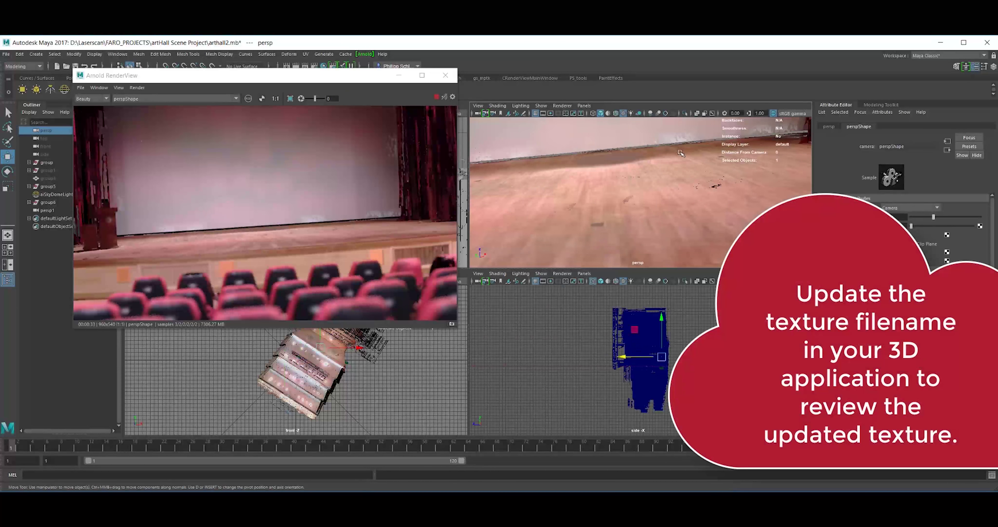
# Dolly and rotate the persp camera across the stage and seats to review the Arnold render.
pyautogui.scroll(-2, 681, 188)
pyautogui.scroll(-2, 684, 190)
pyautogui.scroll(-2, 687, 192)
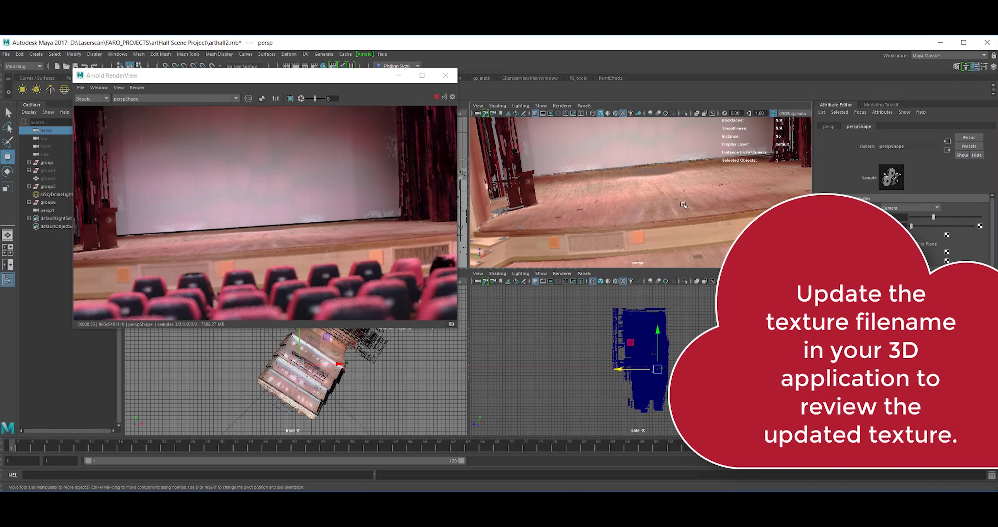
pyautogui.scroll(-2, 690, 195)
pyautogui.scroll(-3, 690, 195)
pyautogui.scroll(5, 690, 194)
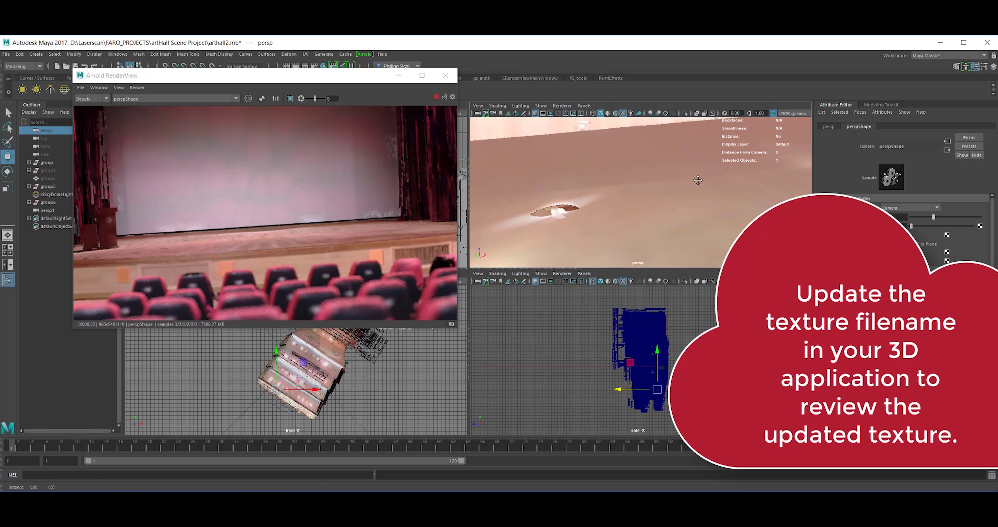
pyautogui.scroll(-3, 691, 195)
pyautogui.scroll(3, 650, 188)
pyautogui.scroll(2, 649, 188)
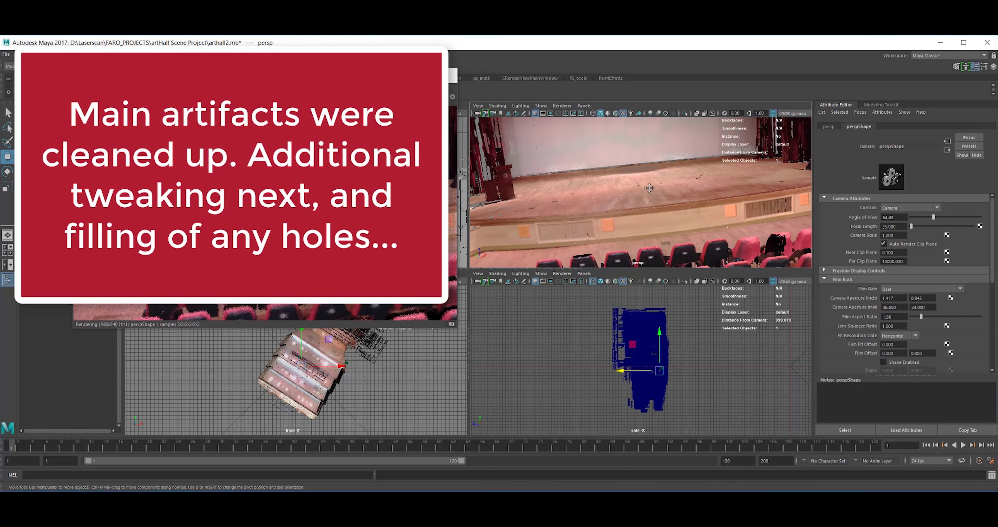
pyautogui.scroll(2, 615, 182)
pyautogui.scroll(-2, 614, 181)
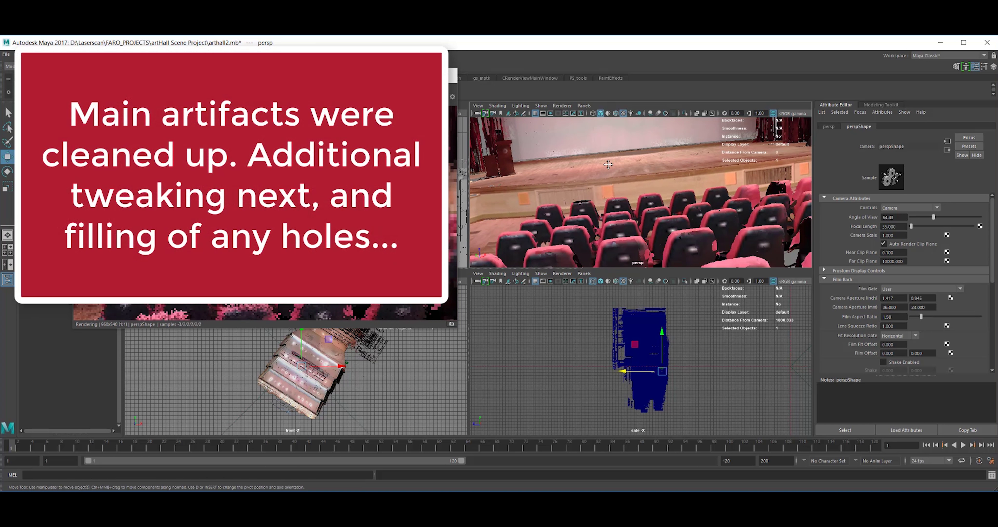
pyautogui.scroll(2, 612, 179)
pyautogui.scroll(-2, 612, 178)
pyautogui.press('e')
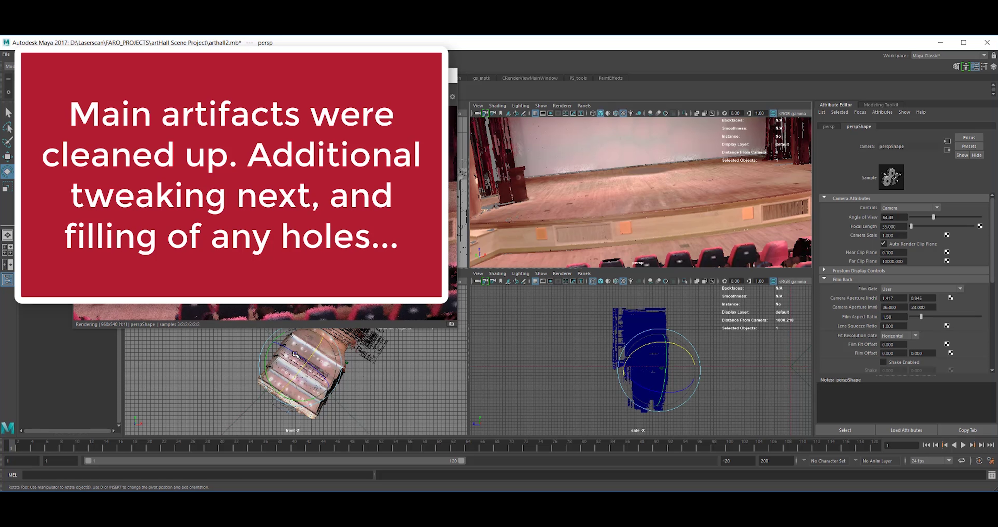
pyautogui.moveTo(298, 355); pyautogui.dragTo(291, 351)
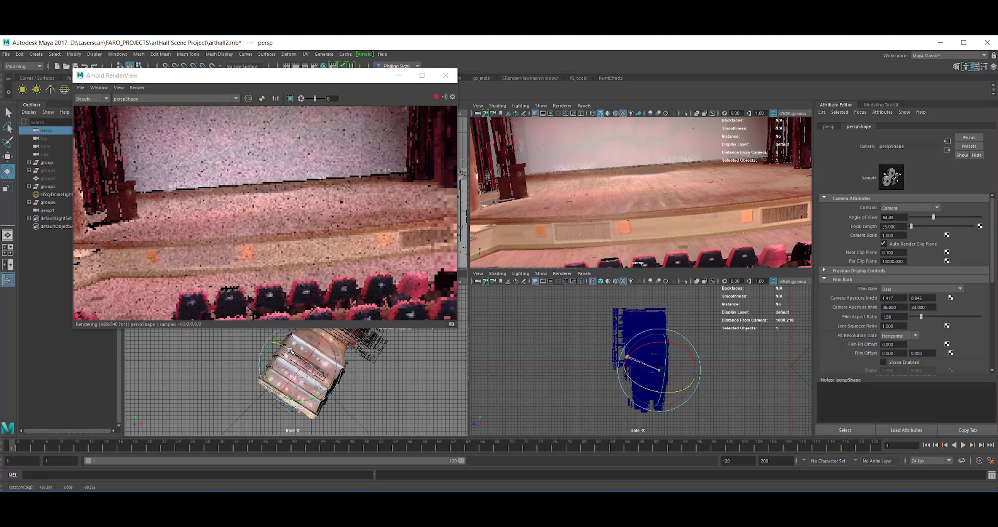